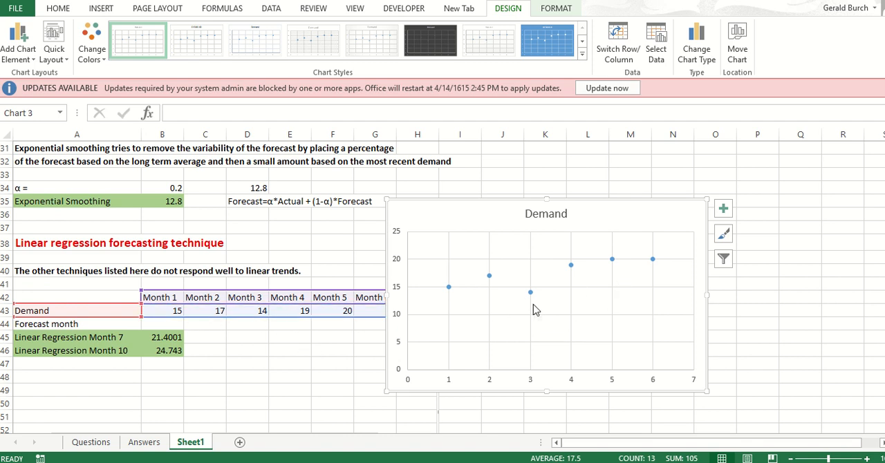
Step: Add a linear trendline to the Demand series in the scatter chart
mouse_move(531, 295)
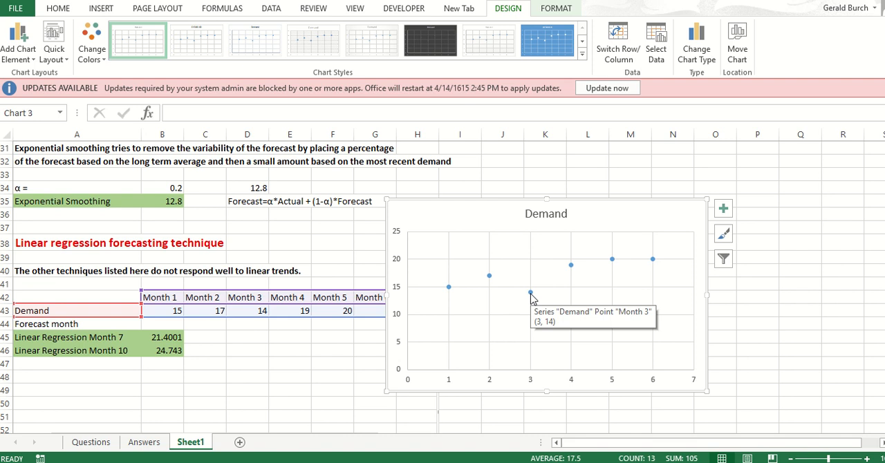
click(530, 293)
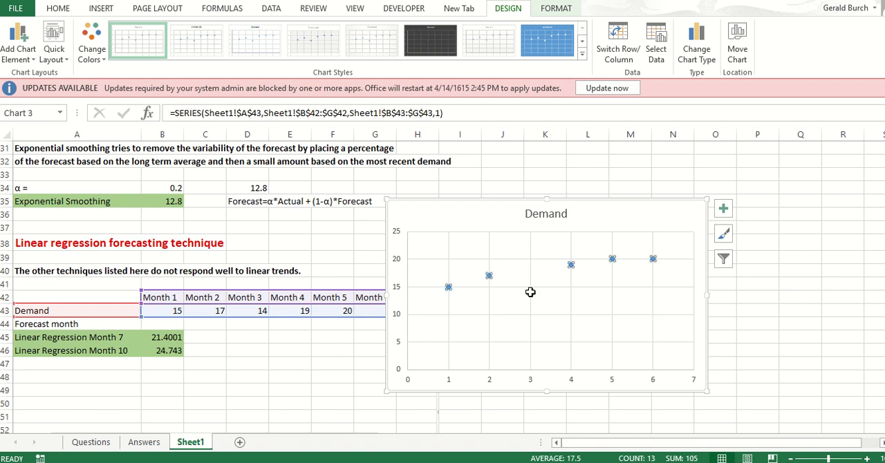
right_click(530, 292)
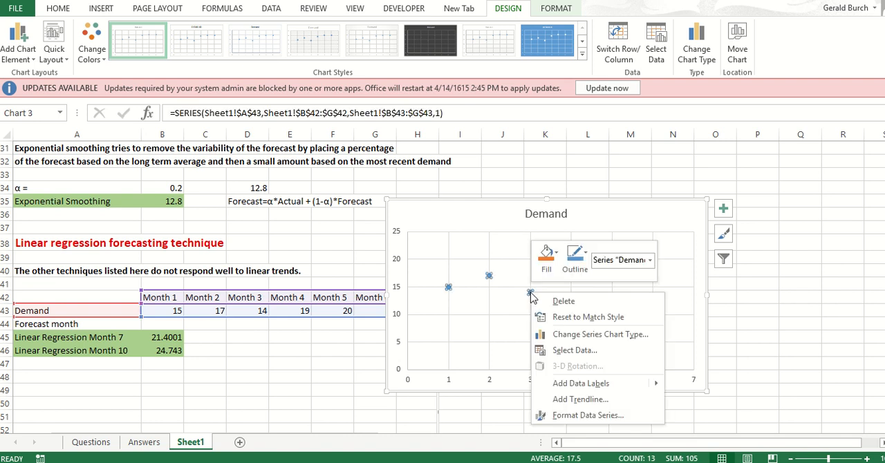
click(571, 401)
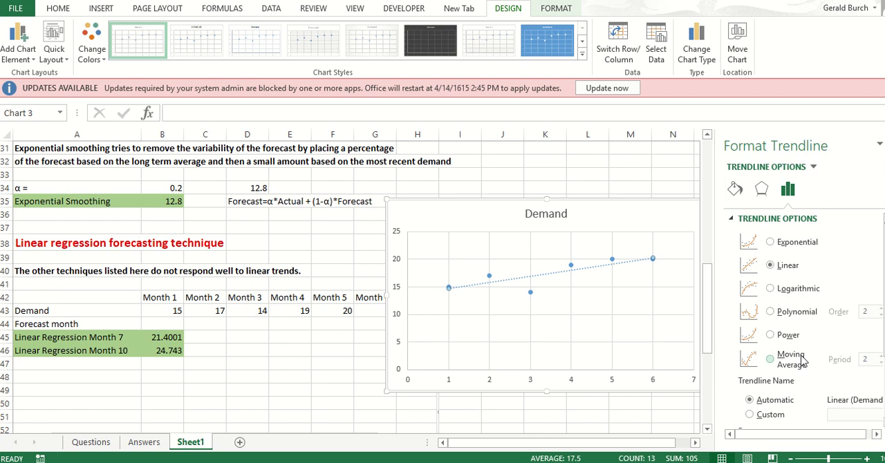
Step: Display the trendline's equation and R-squared value on the Demand chart
scroll(809, 321, down, 2)
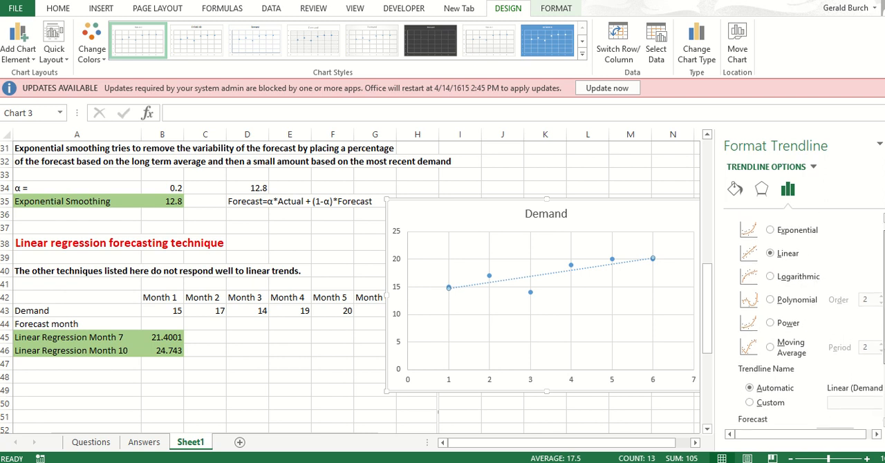
scroll(802, 321, down, 2)
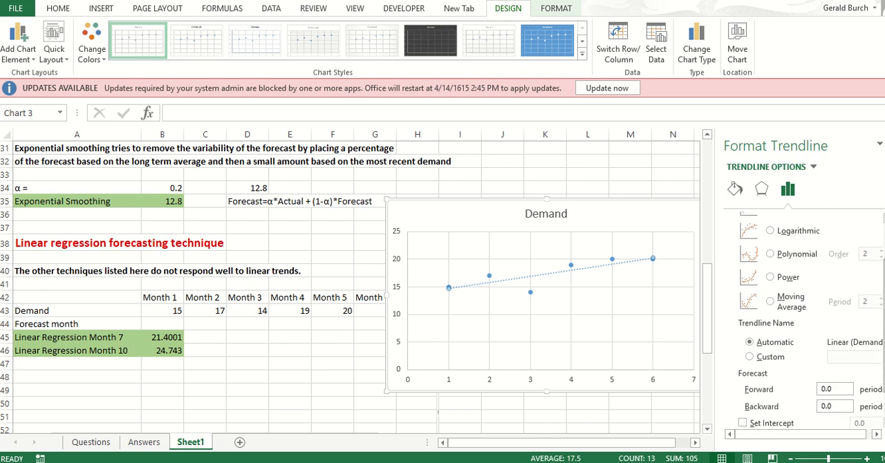
scroll(806, 322, down, 1)
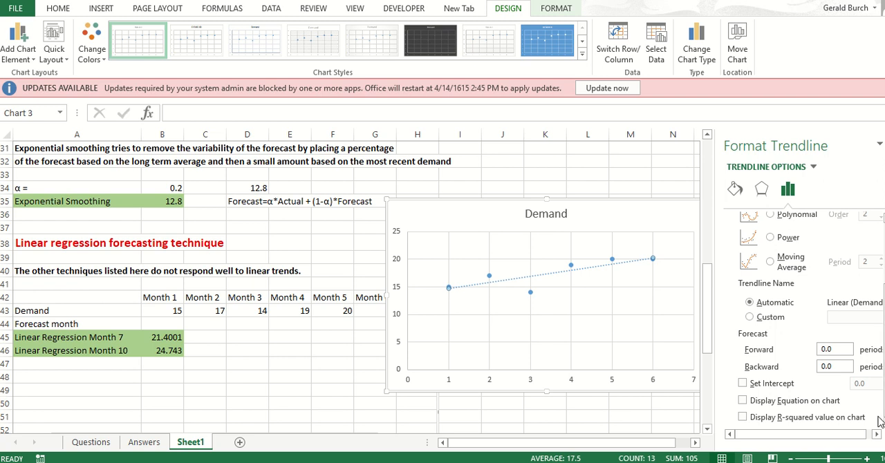
click(742, 401)
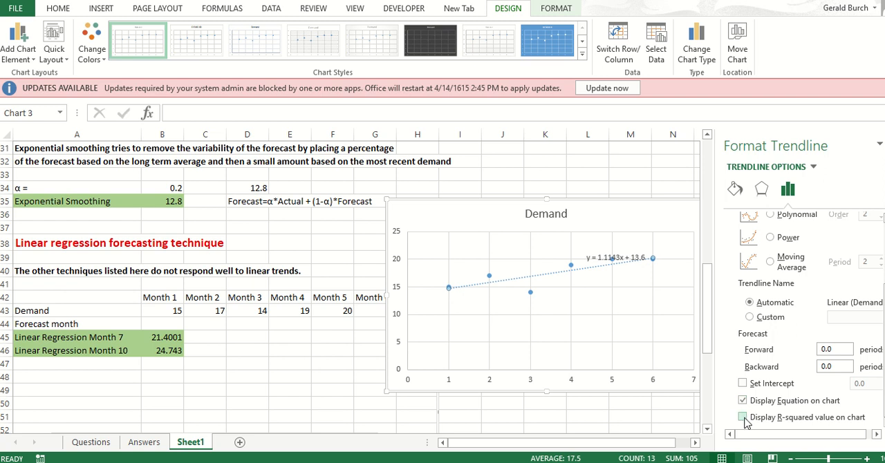
click(743, 417)
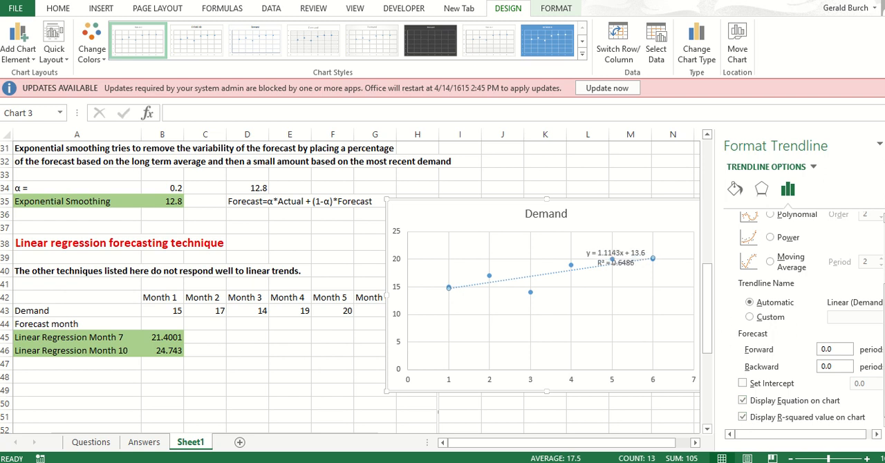
Step: Move the trendline equation label above the plot area, beside the chart title, clear of the data points
click(636, 253)
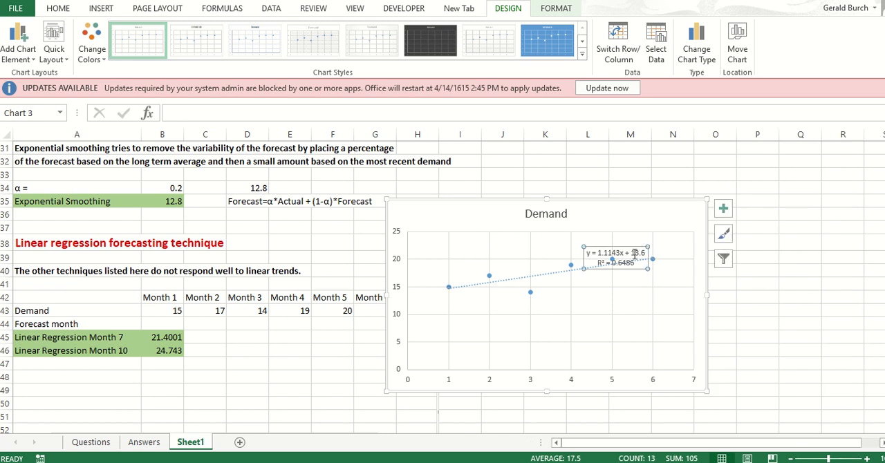
drag(637, 246, 648, 207)
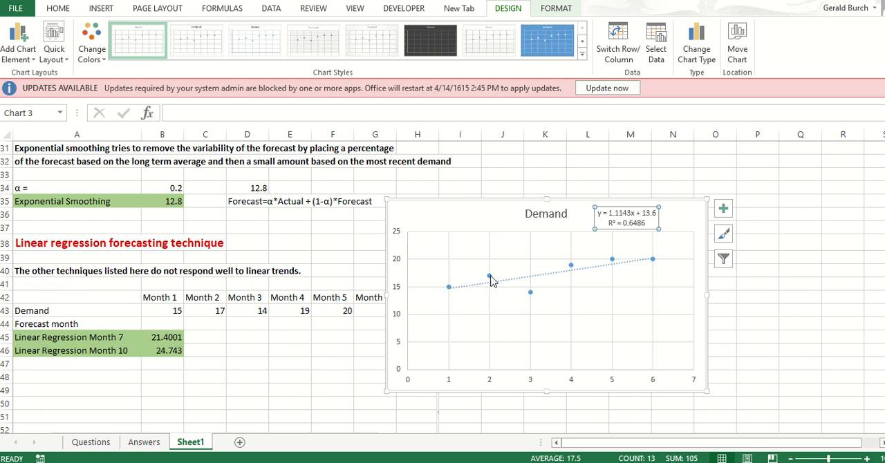
mouse_move(489, 280)
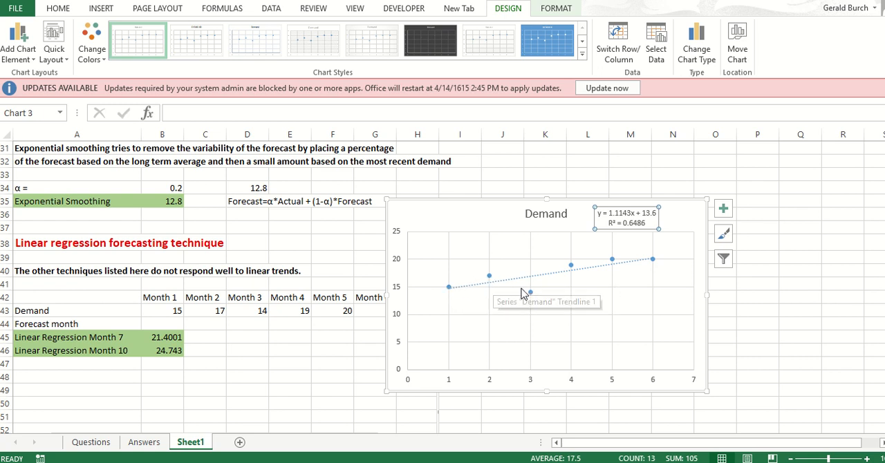
mouse_move(526, 291)
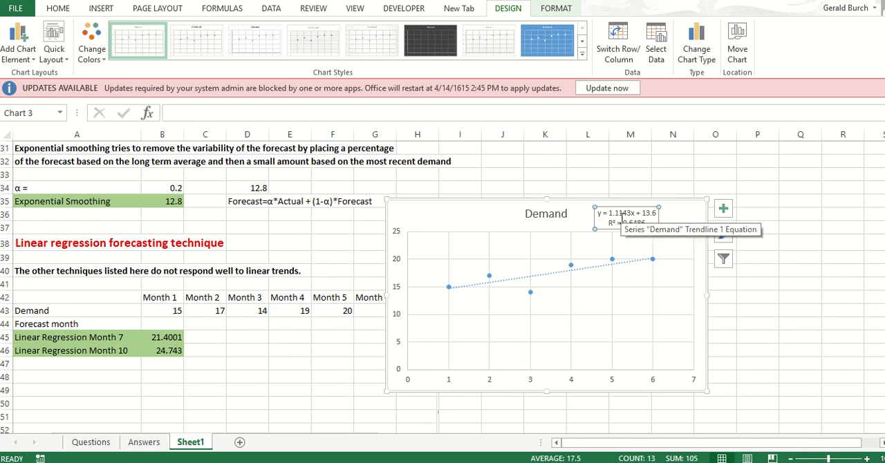
Step: Enter the regression equation "y=1.1143x + b" as text in cell B48
click(161, 378)
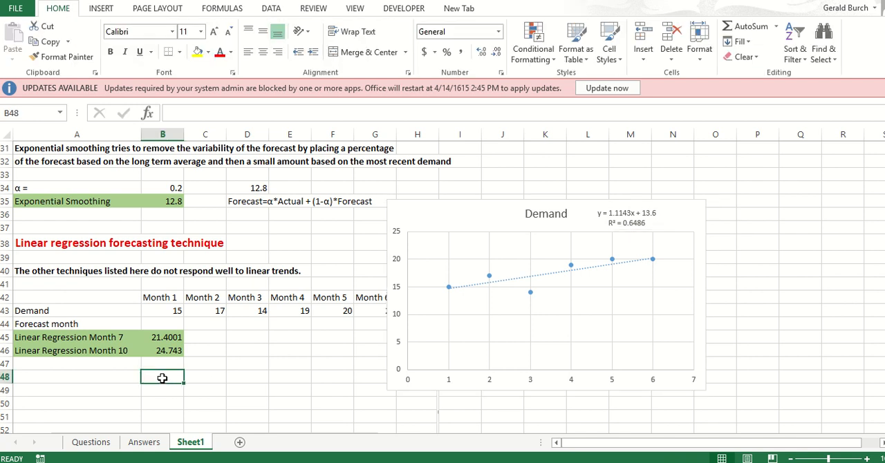
text(y)
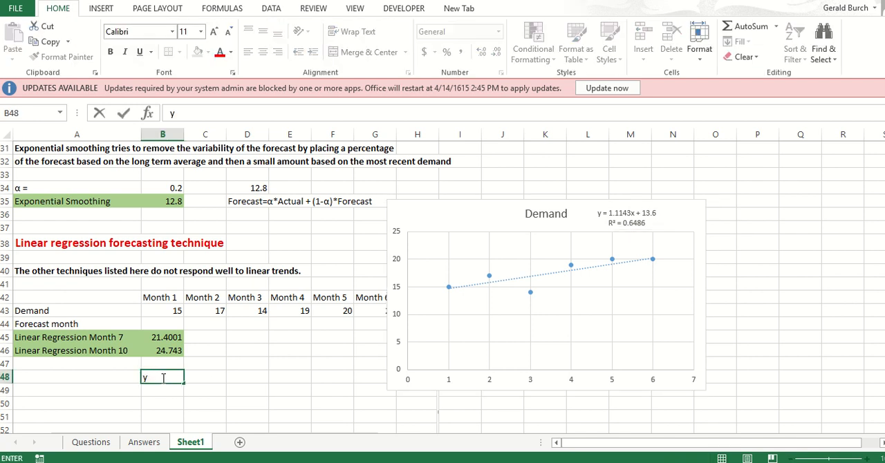
text(=1.1143x + b)
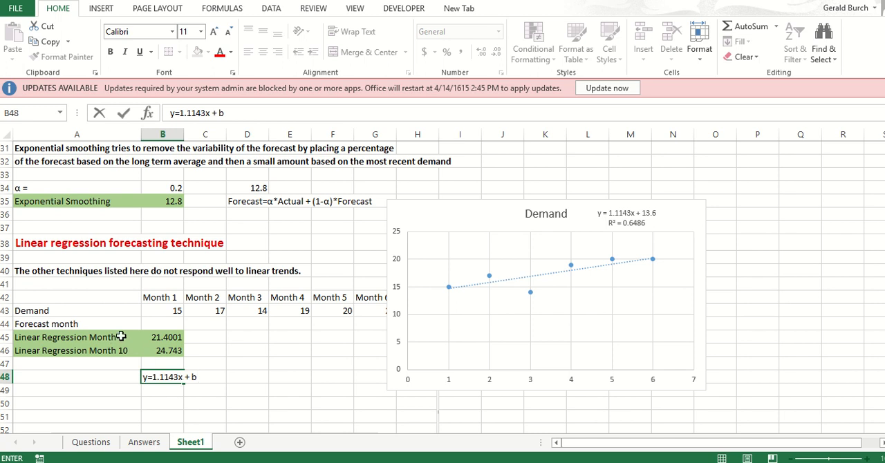
Step: Calculate the month 7 forecast in cell B50 with the formula =1.1143*7+13.6
click(153, 401)
text(=)
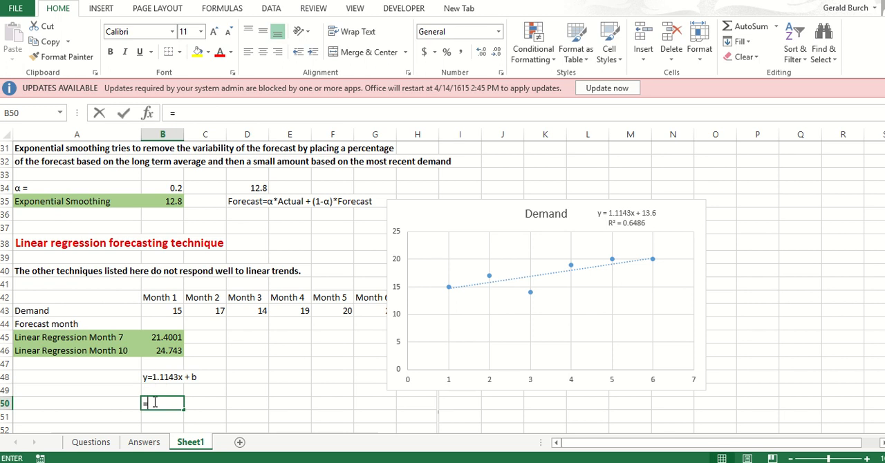
text(1.)
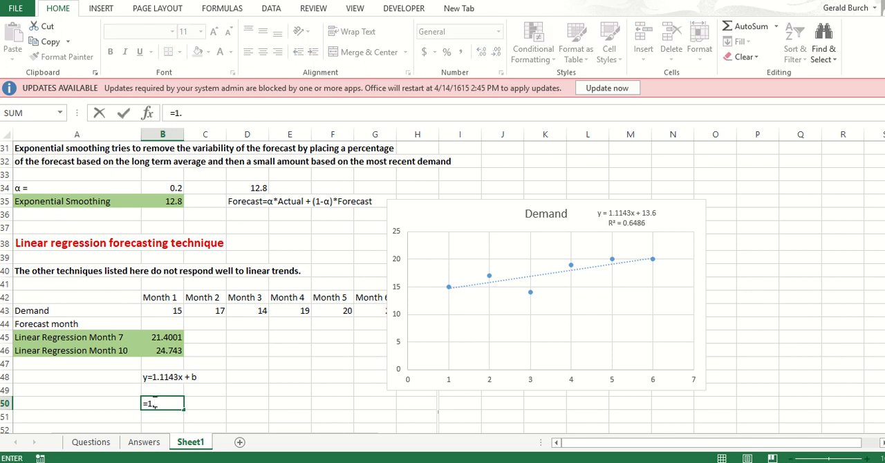
text(1143*)
text(7)
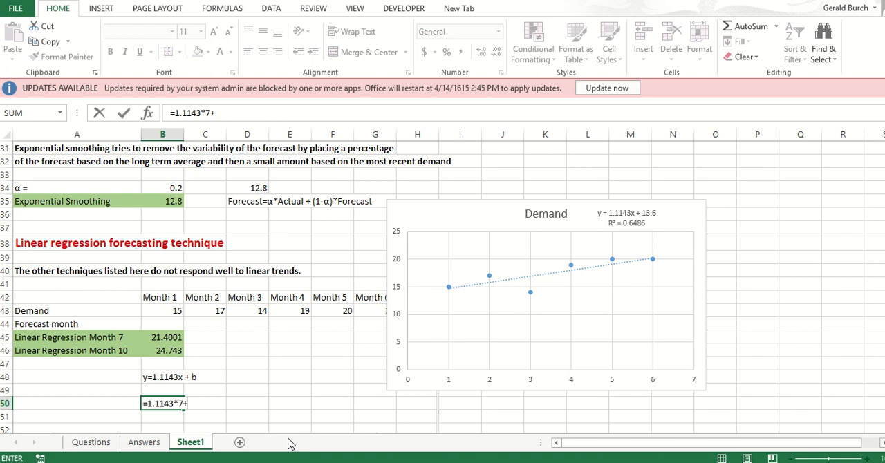
text(+13.6)
key(Return)
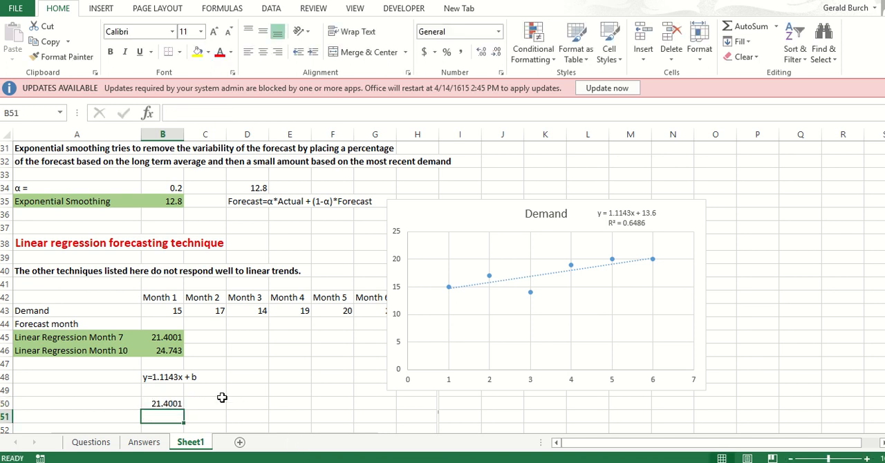
Step: Replace the b in cell B48's equation with 13.6 so it reads "y=1.1143x + 13.6"
click(168, 380)
click(255, 113)
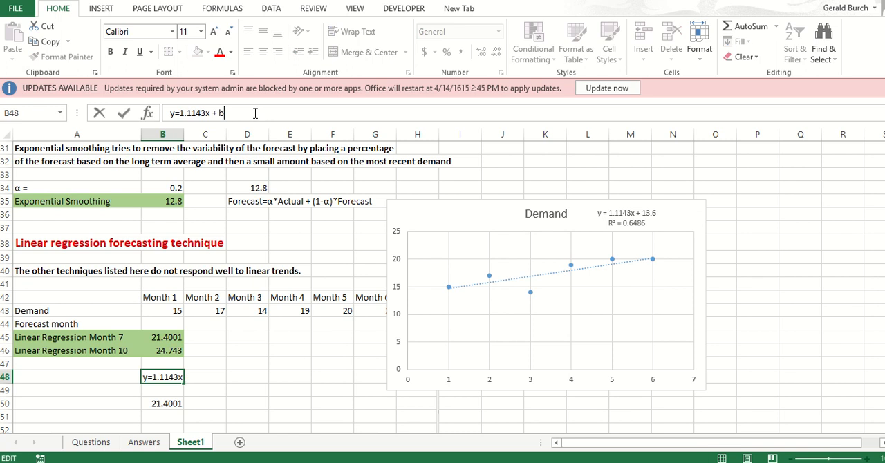
key(BackSpace)
text(13.6)
key(Return)
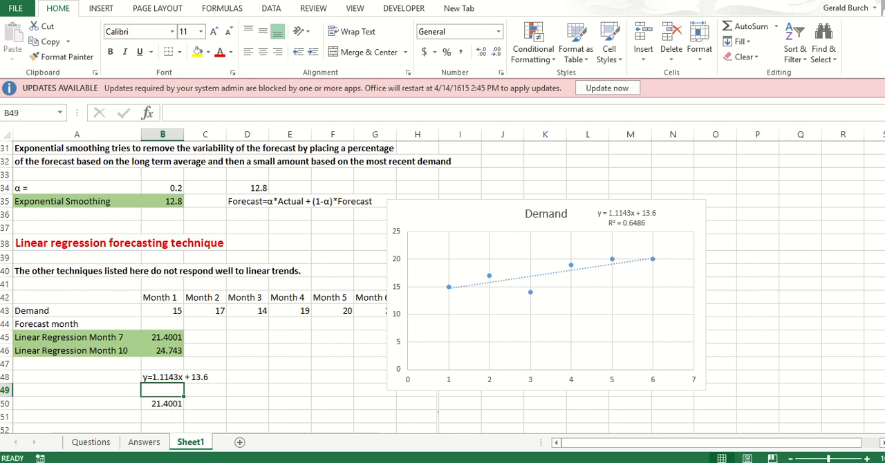
Step: Change the formula in cell B50 to =1.1143*10+13.6 to calculate the month 10 forecast
mouse_move(533, 462)
click(109, 354)
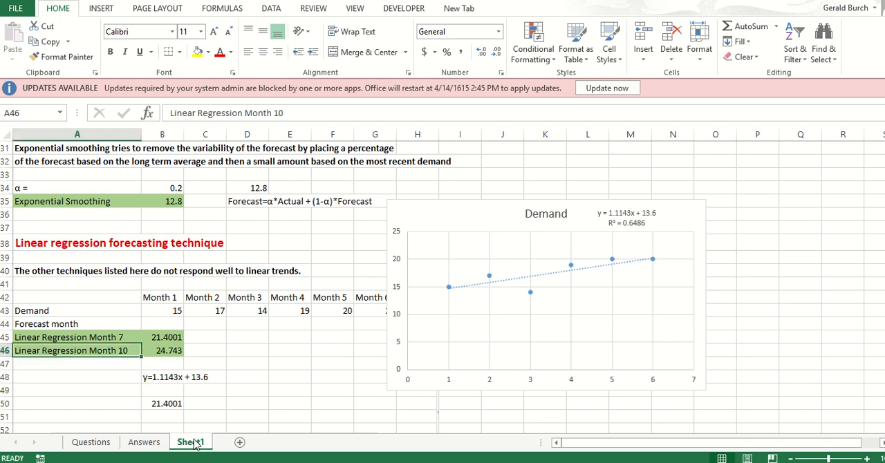
click(172, 405)
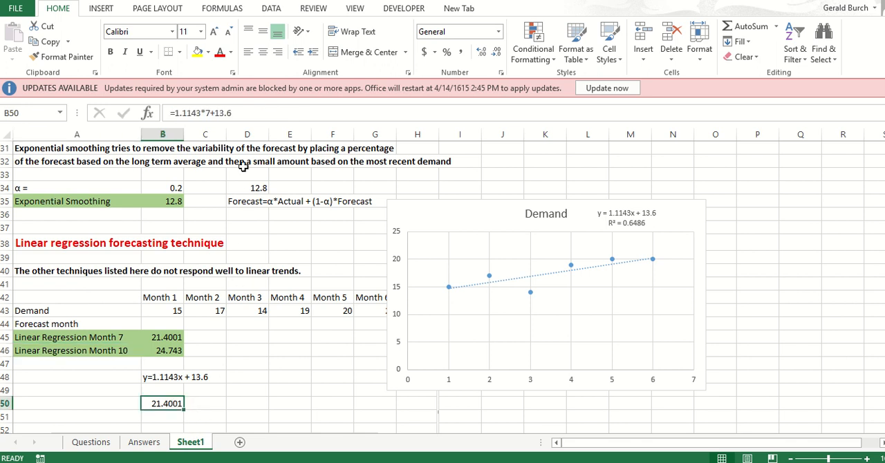
click(210, 113)
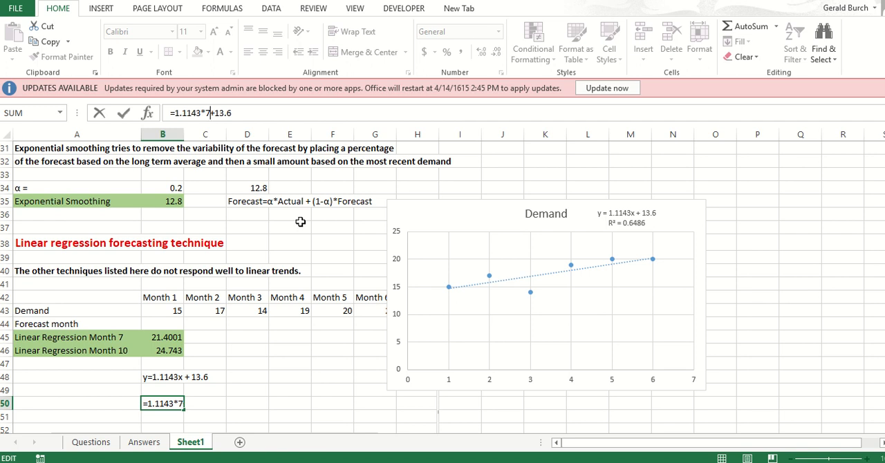
key(BackSpace)
text(10)
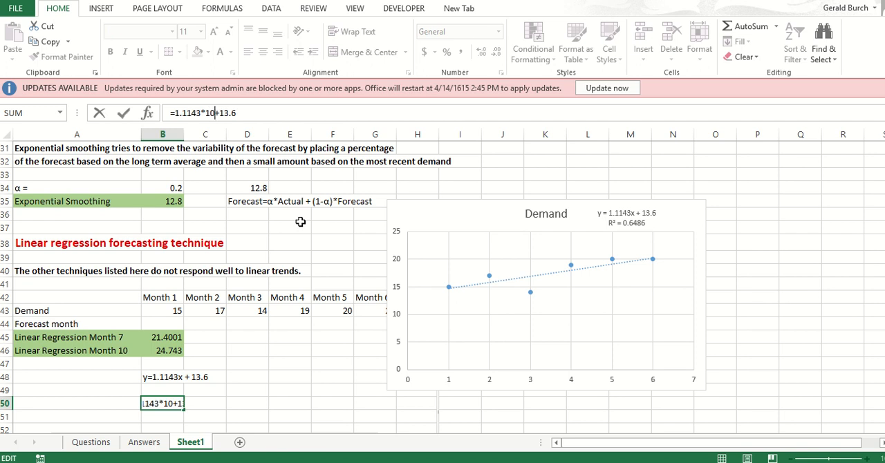
key(Return)
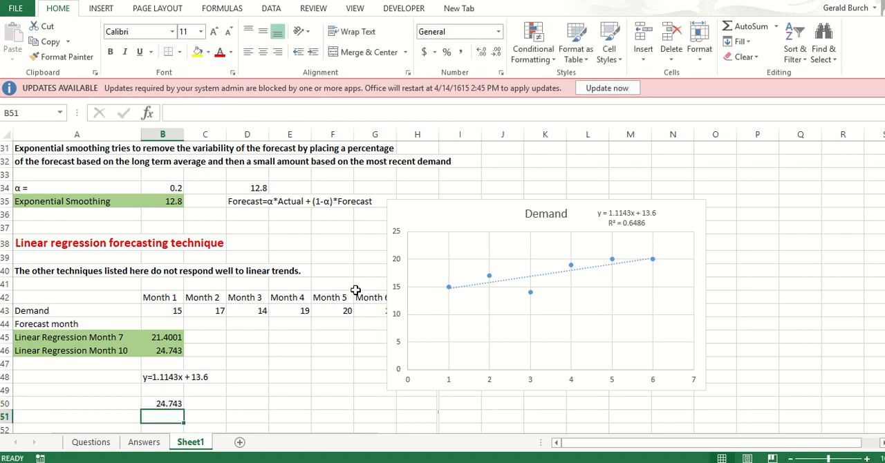